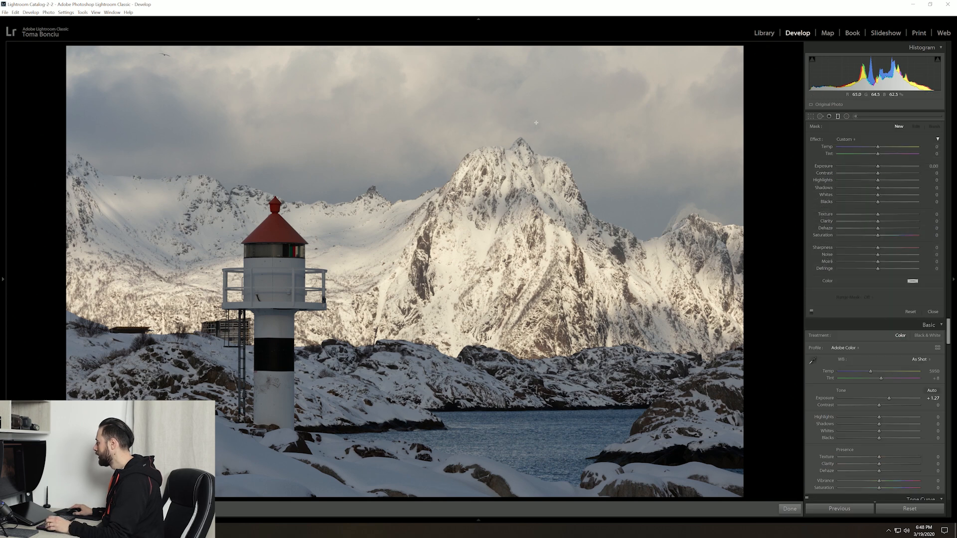
- Darken the sky with a graduated filter down over the mountain peak, setting Exposure to −0.92, Contrast to 33 and Dehaze to 22
left_click_drag(479, 90, 478, 238)
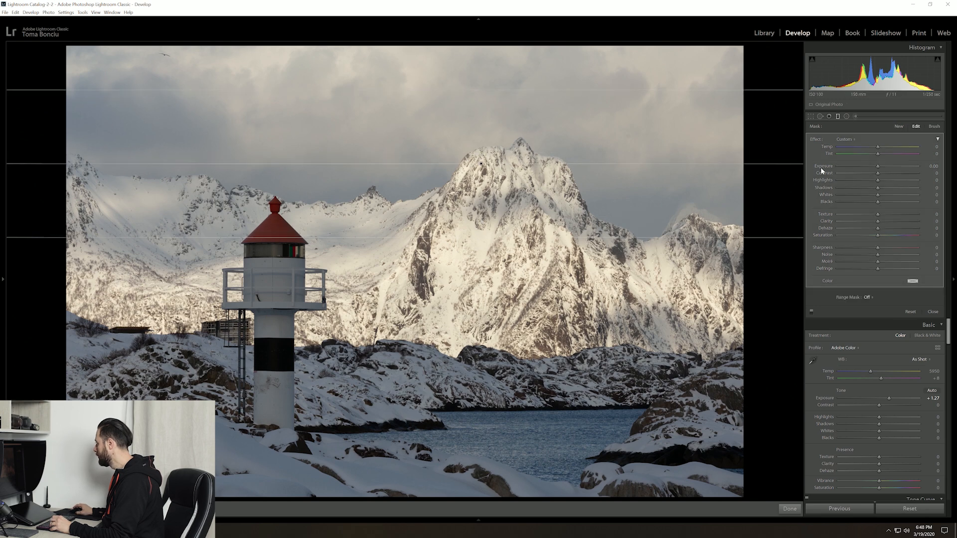
left_click_drag(874, 166, 889, 175)
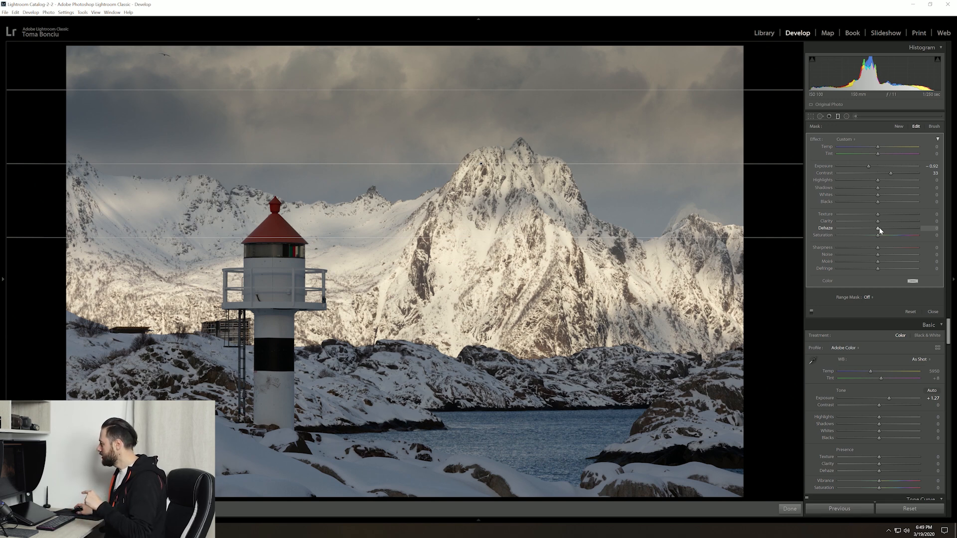
left_click_drag(879, 228, 886, 228)
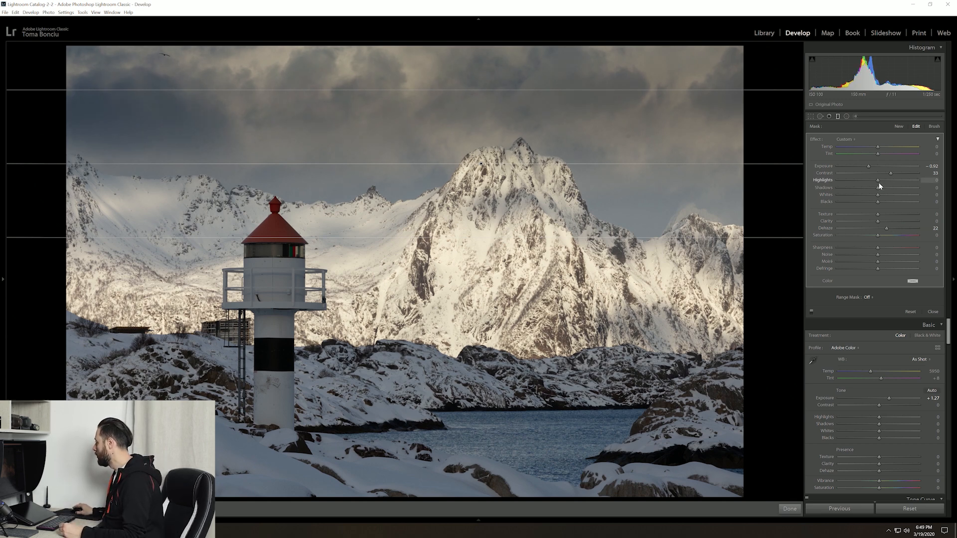
left_click(838, 116)
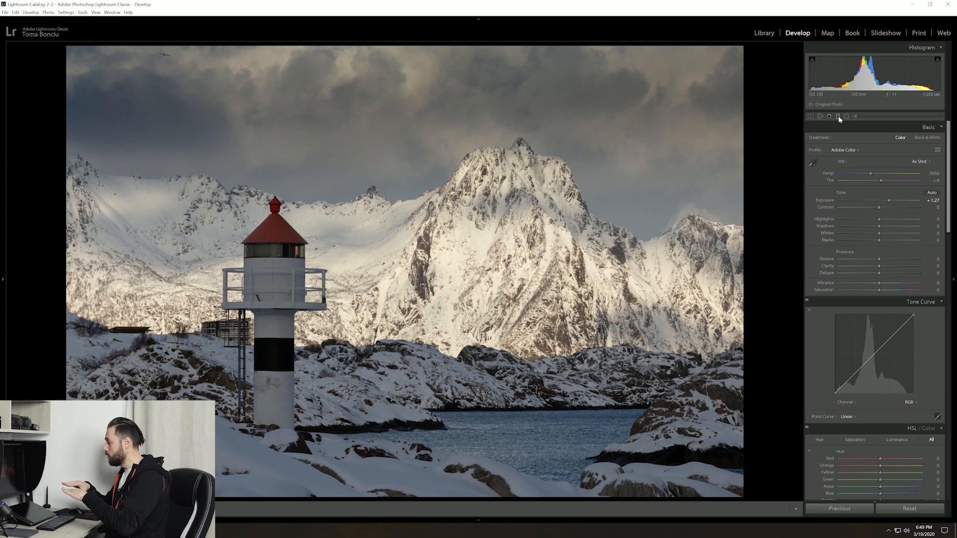
- Add a graduated filter rising from the foreground to the base of the mountains and set its Exposure to 0.26
left_click(838, 117)
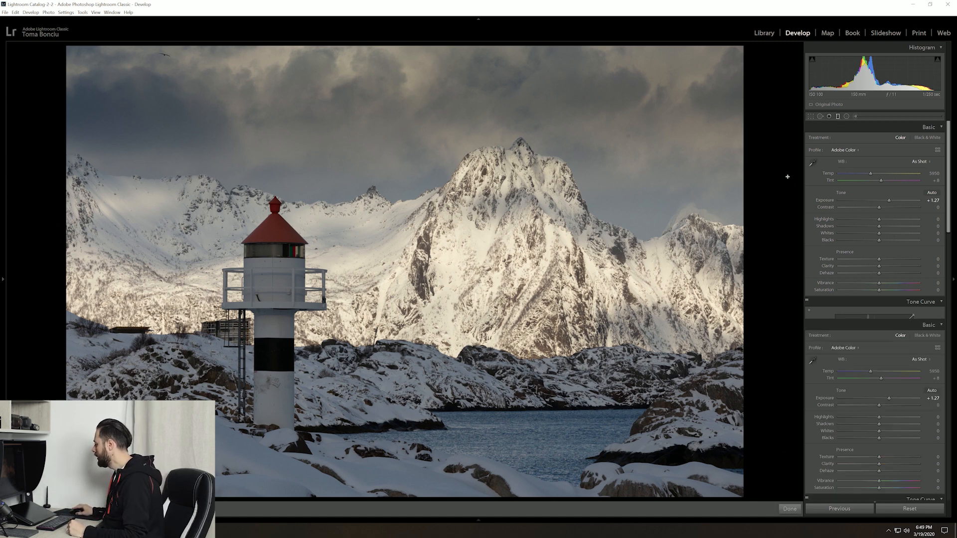
left_click_drag(432, 404, 432, 294)
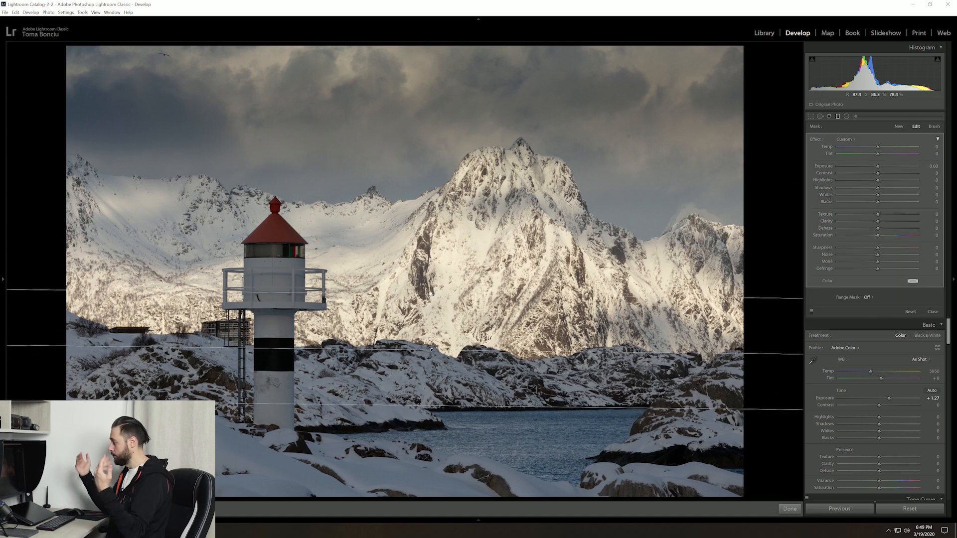
left_click_drag(878, 166, 883, 165)
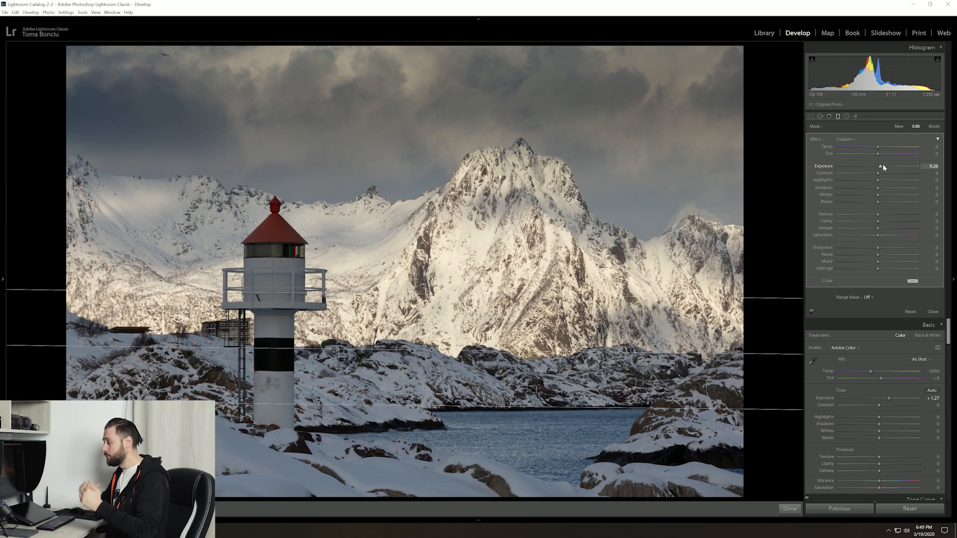
- Brighten the lighthouse with a narrow vertical radial filter fitted along its tower, setting Exposure to 0.59
left_click(846, 117)
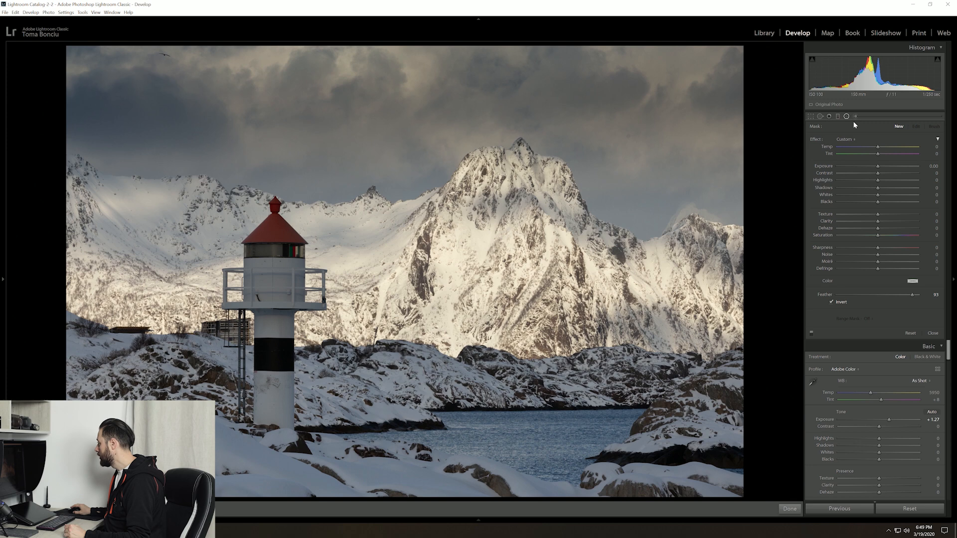
left_click_drag(878, 166, 882, 168)
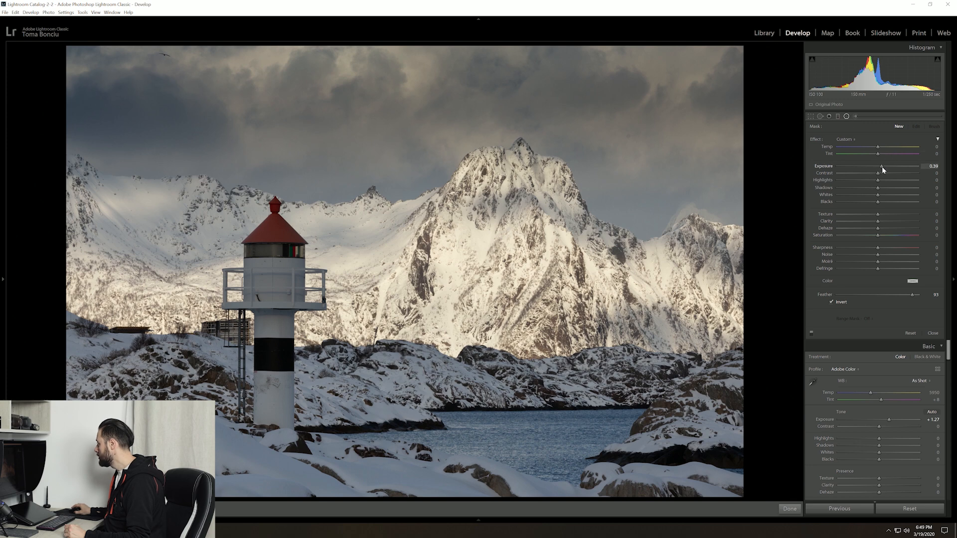
left_click_drag(275, 304, 290, 354)
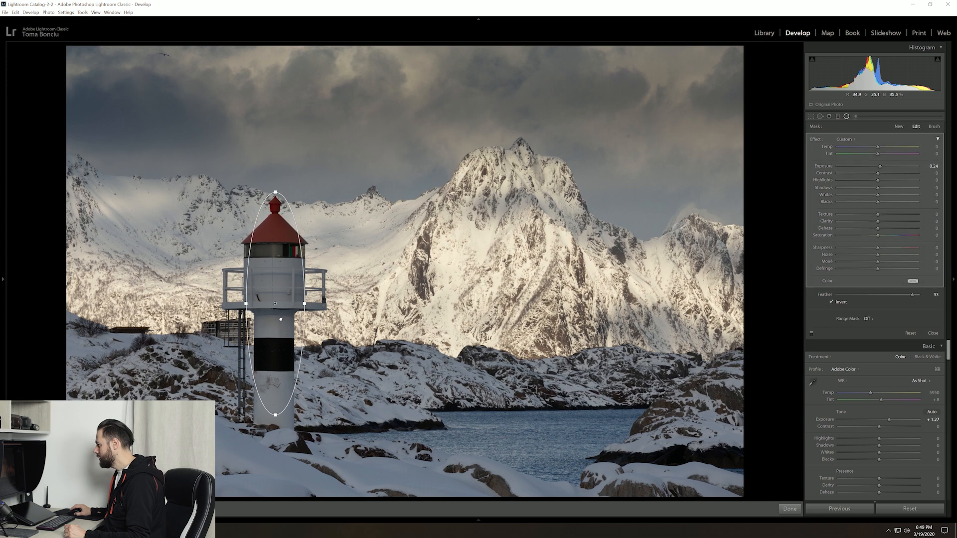
left_click_drag(879, 166, 881, 166)
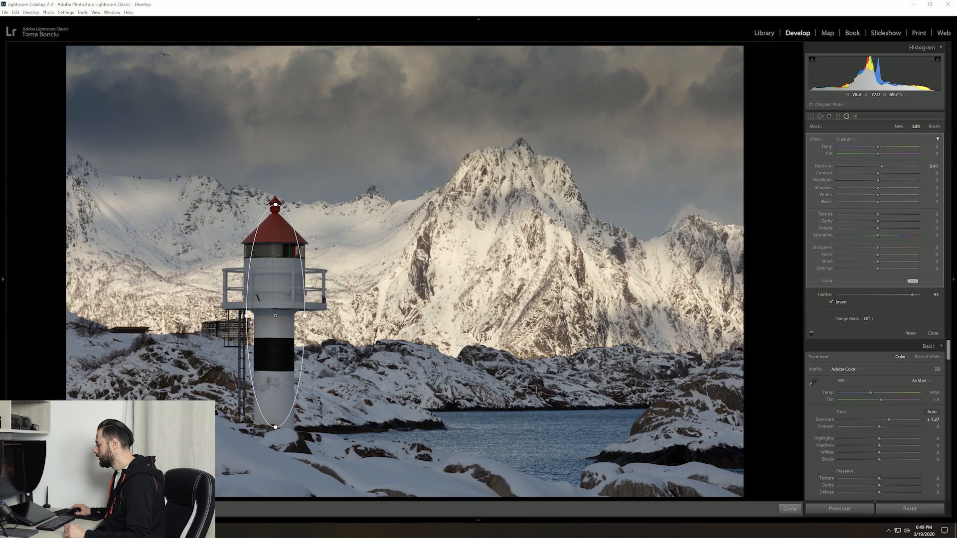
left_click_drag(304, 316, 279, 334)
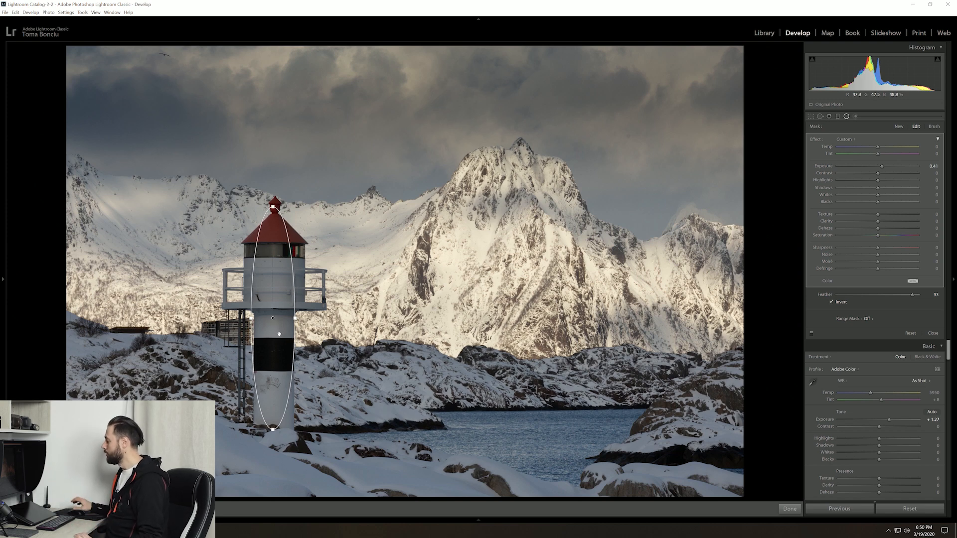
left_click_drag(878, 164, 885, 168)
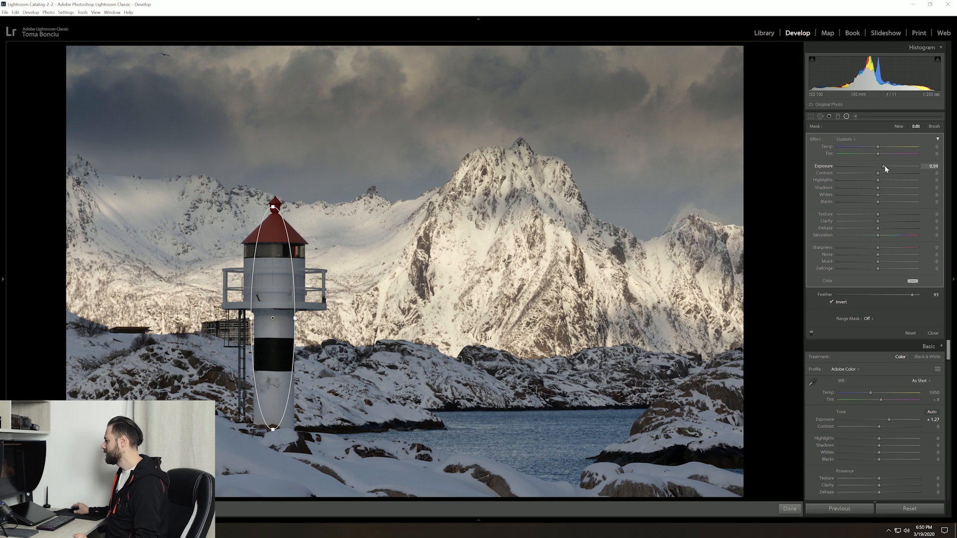
left_click(846, 117)
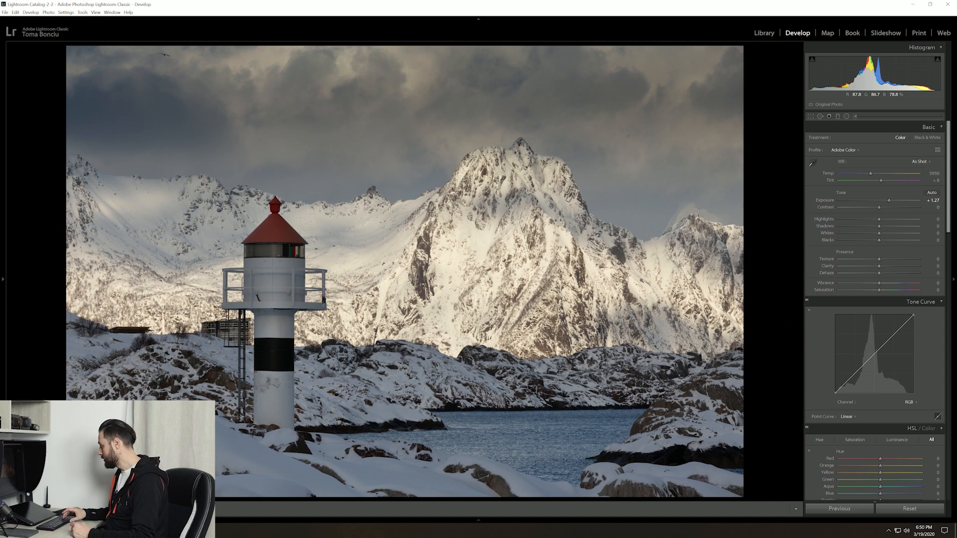
- Compare the locally adjusted photo with its unedited version
key("backslash")
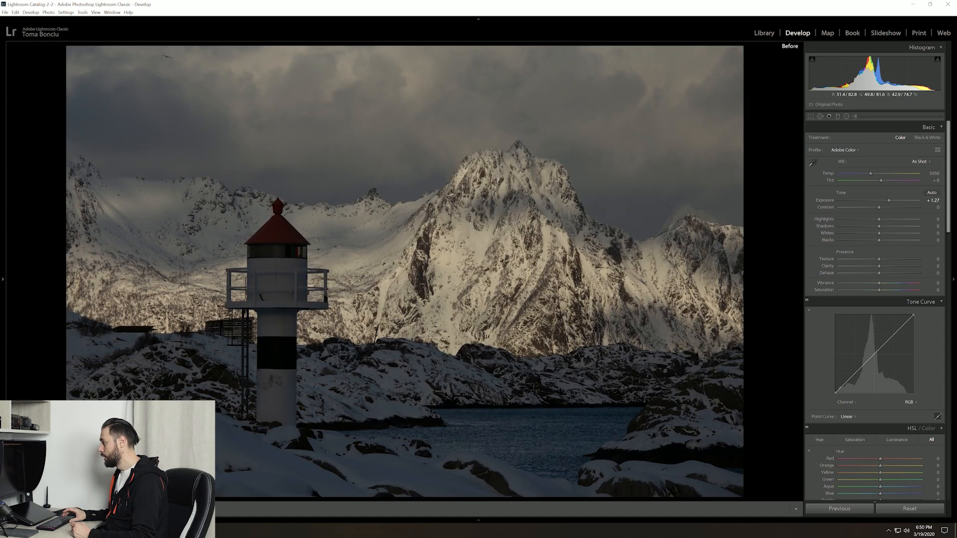
key("backslash")
key("backslash")
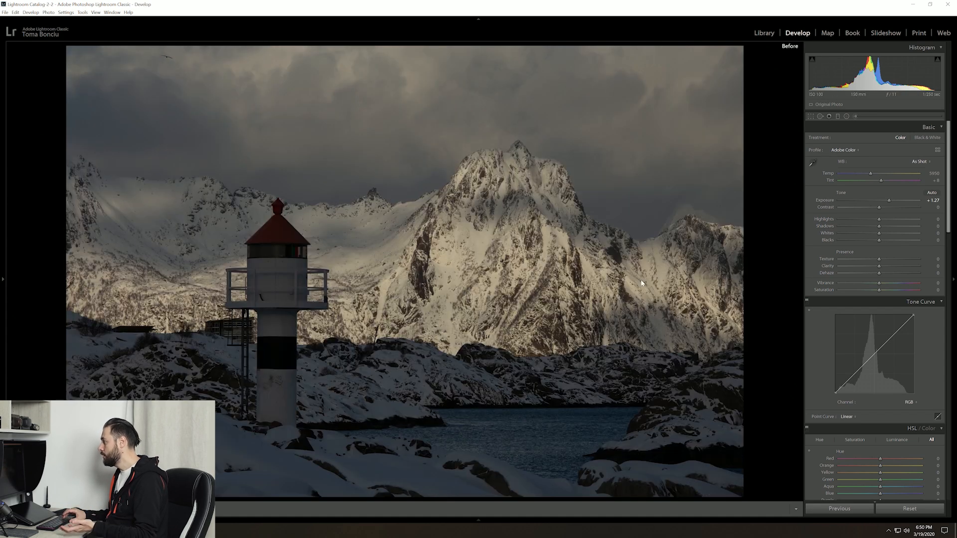
key("backslash")
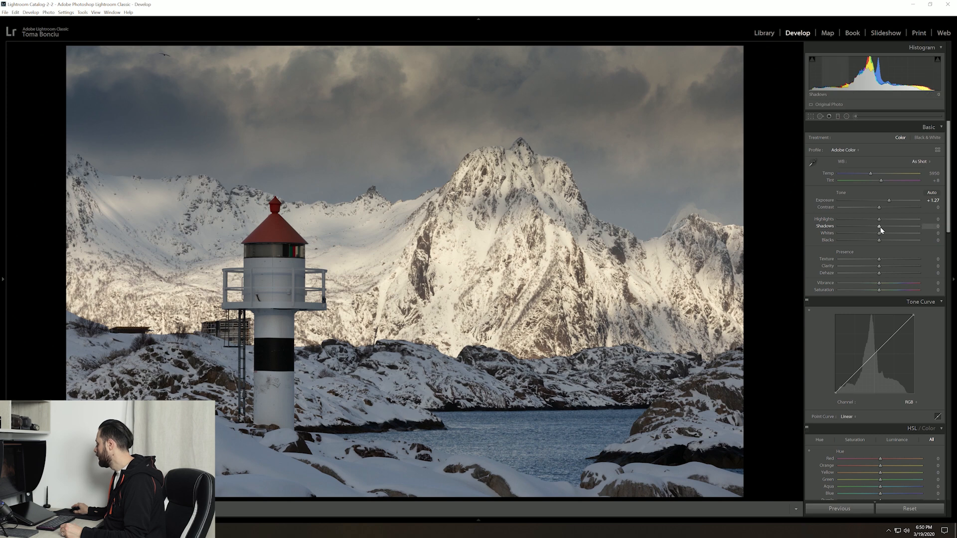
- Set Whites to +24, Highlights to +18 and Shadows to −8, and shape the RGB tone curve into a gentle S
left_click_drag(884, 232, 890, 237)
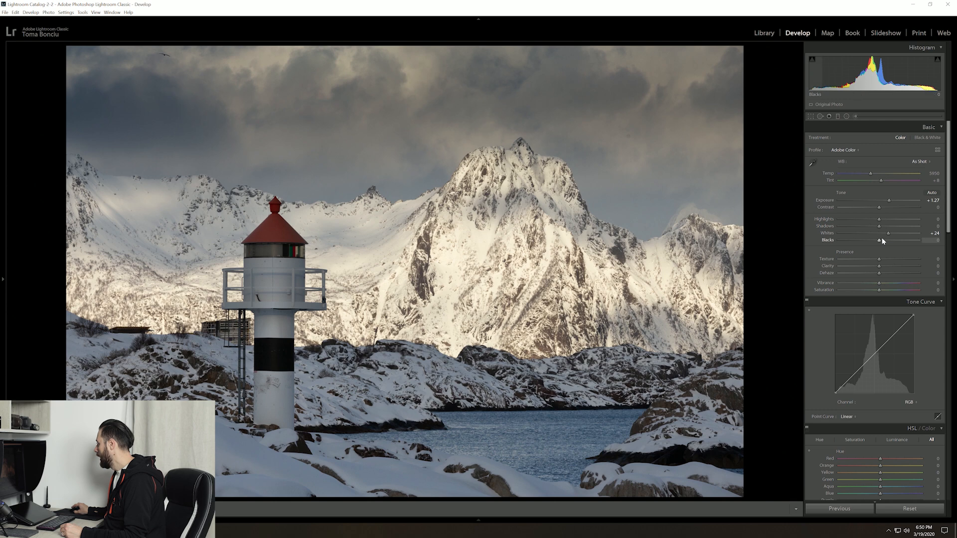
mouse_move(880, 220)
left_mouse_down()
mouse_move(890, 220)
mouse_move(877, 225)
left_mouse_up()
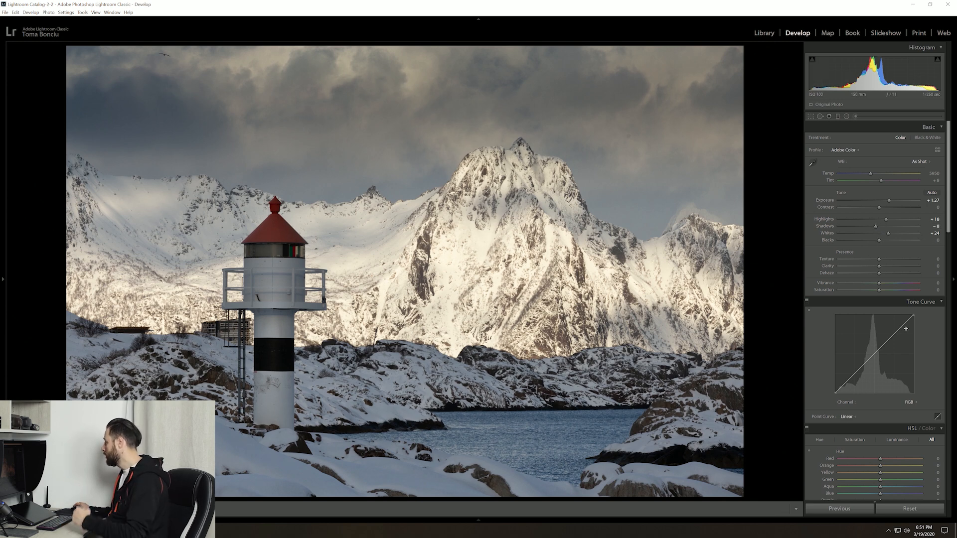
left_click_drag(895, 333, 868, 366)
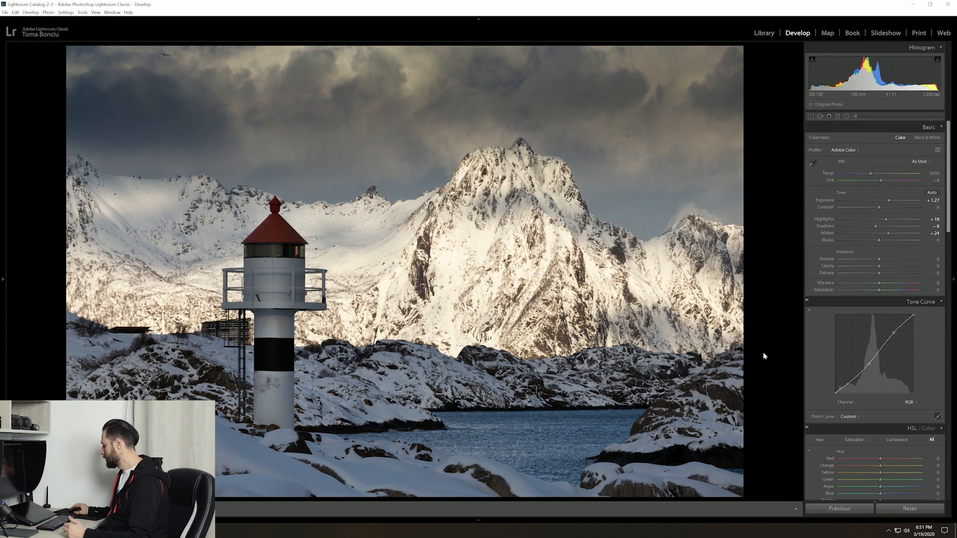
key("backslash")
key("backslash")
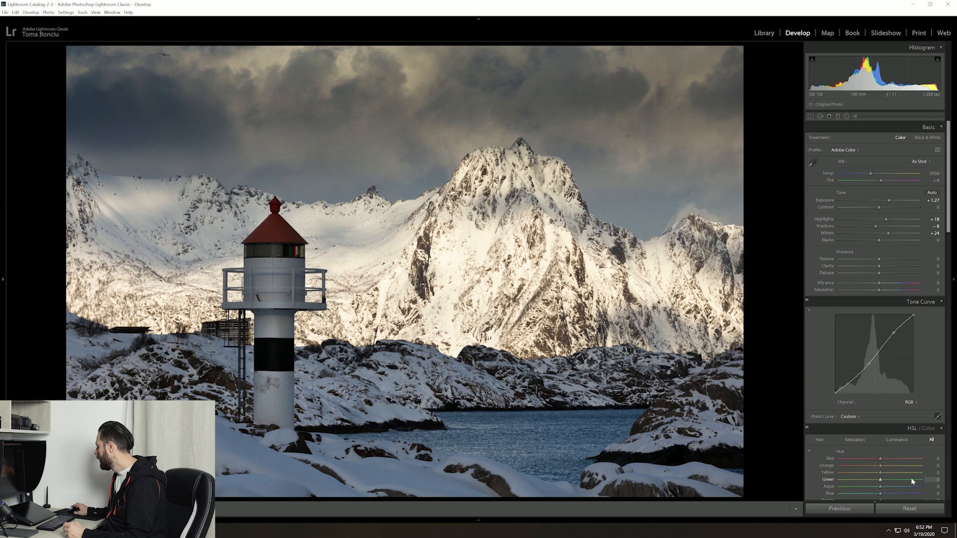
- Warm the sunlit colours by shifting the Orange hue to −54 and the Yellow hue to −50
scroll(833, 447, "down", 3)
scroll(832, 447, "down", 3)
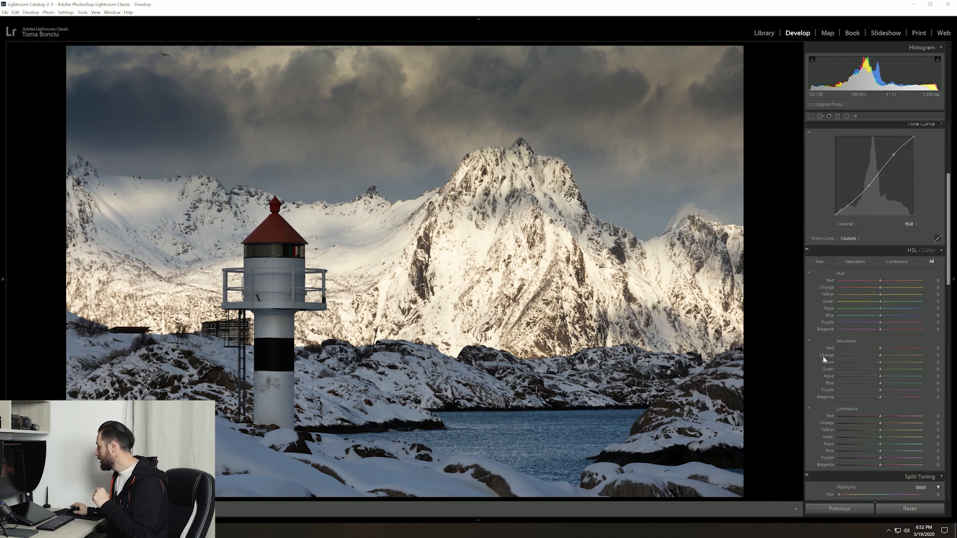
left_click(808, 274)
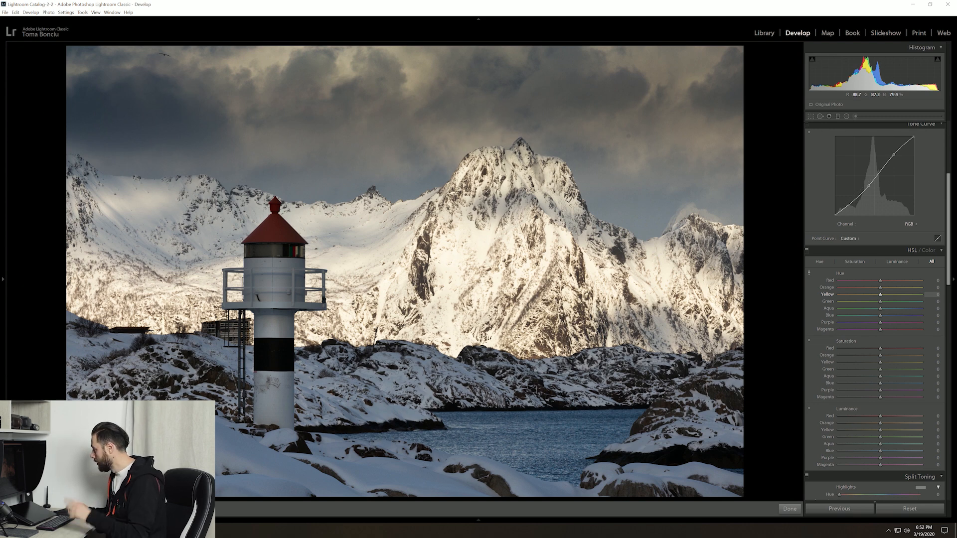
left_click(810, 274)
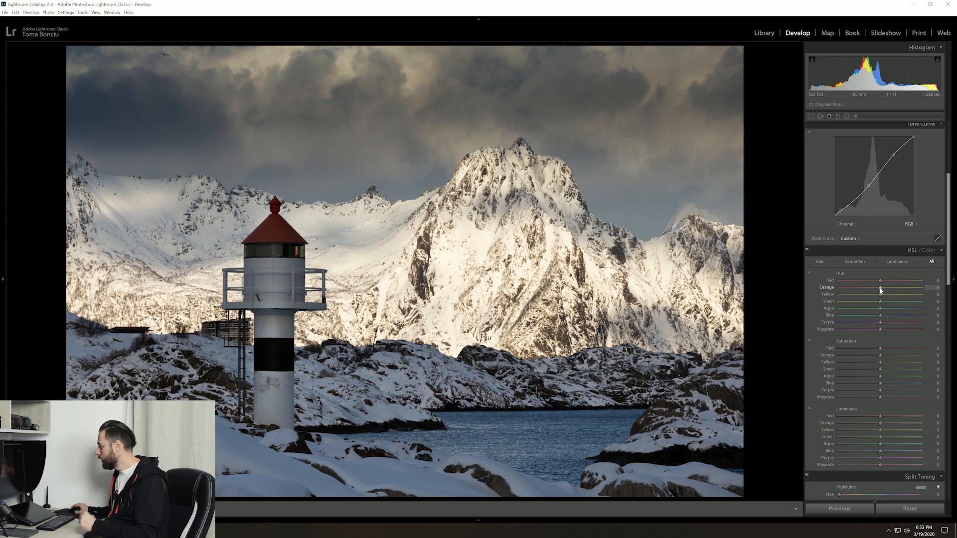
left_click_drag(879, 289, 858, 286)
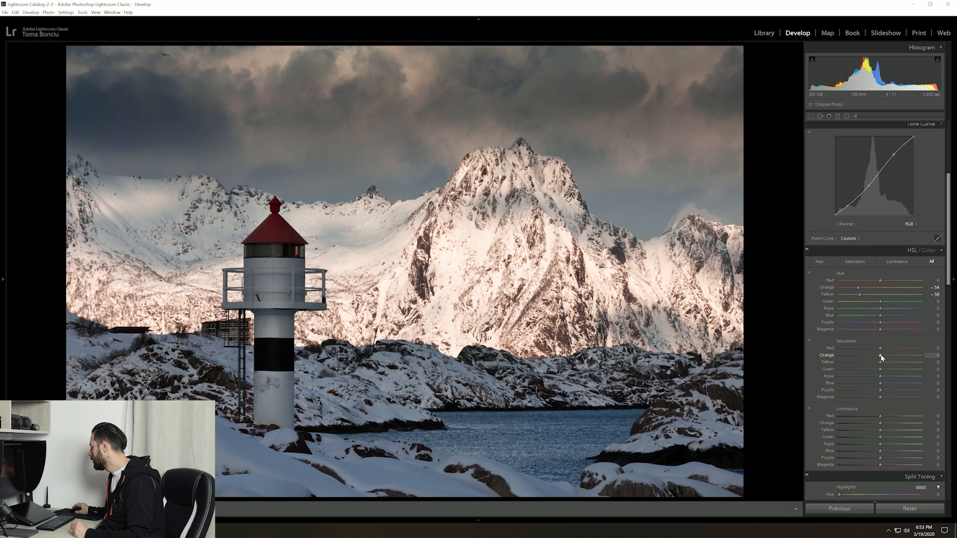
- Raise the Orange saturation and set the Yellow saturation to +78, then refine the Orange hue to −70 and the Yellow hue to −53
left_click_drag(893, 356, 906, 365)
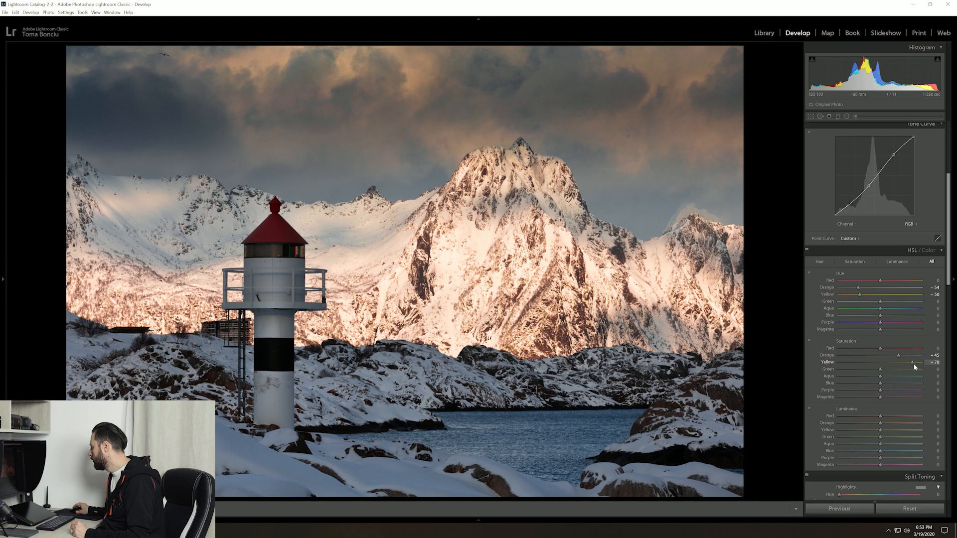
left_click_drag(899, 354, 901, 352)
left_click_drag(862, 295, 892, 289)
- Set the overall Saturation to +33, Highlights to −25, Exposure to +1.36 and Contrast to +7
scroll(879, 279, "up", 5)
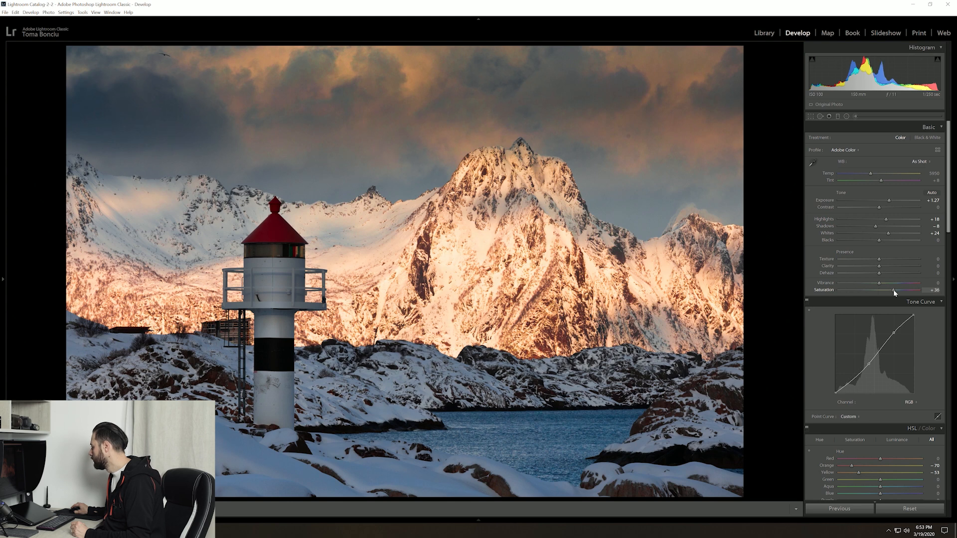
left_click_drag(892, 289, 891, 289)
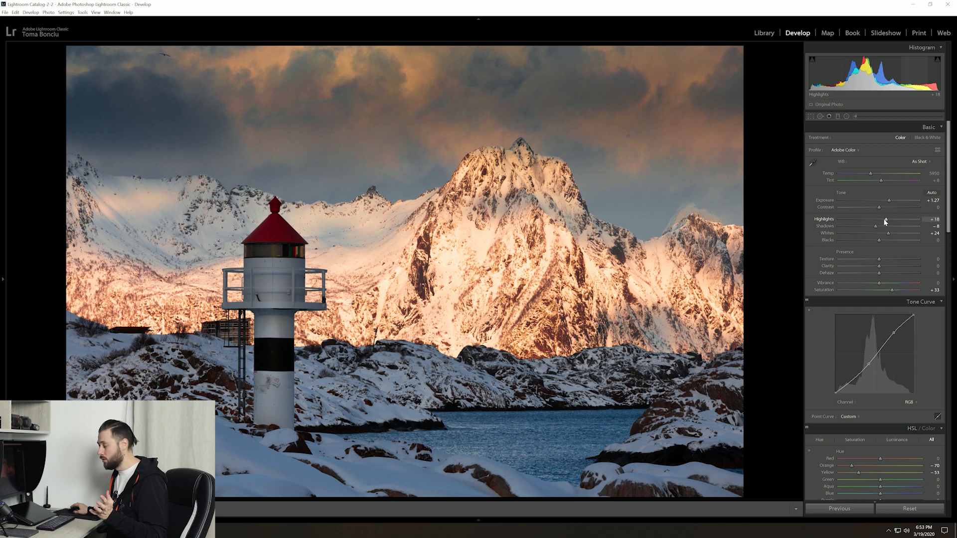
mouse_move(886, 222)
left_mouse_down()
mouse_move(868, 218)
mouse_move(882, 207)
left_mouse_up()
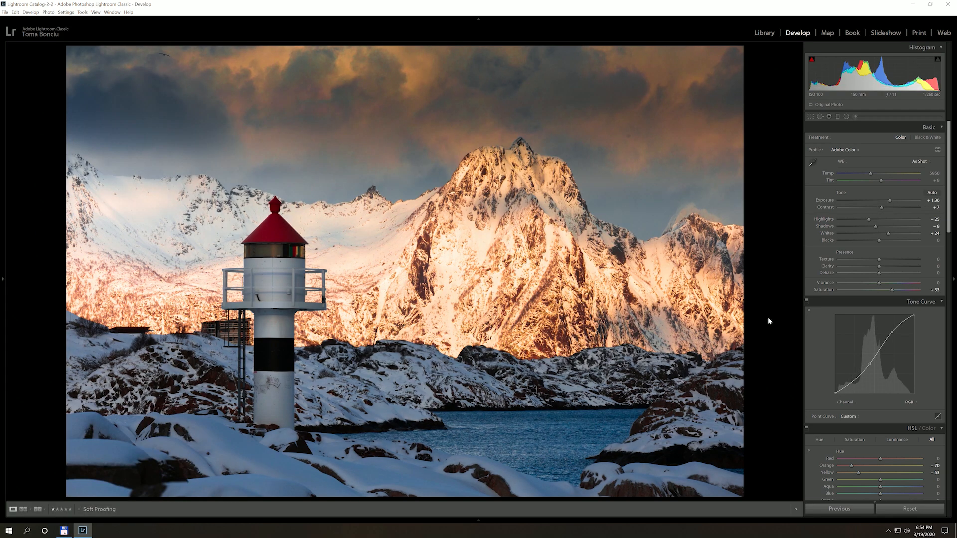
- Compare the fully graded photo with the original before view
key("backslash")
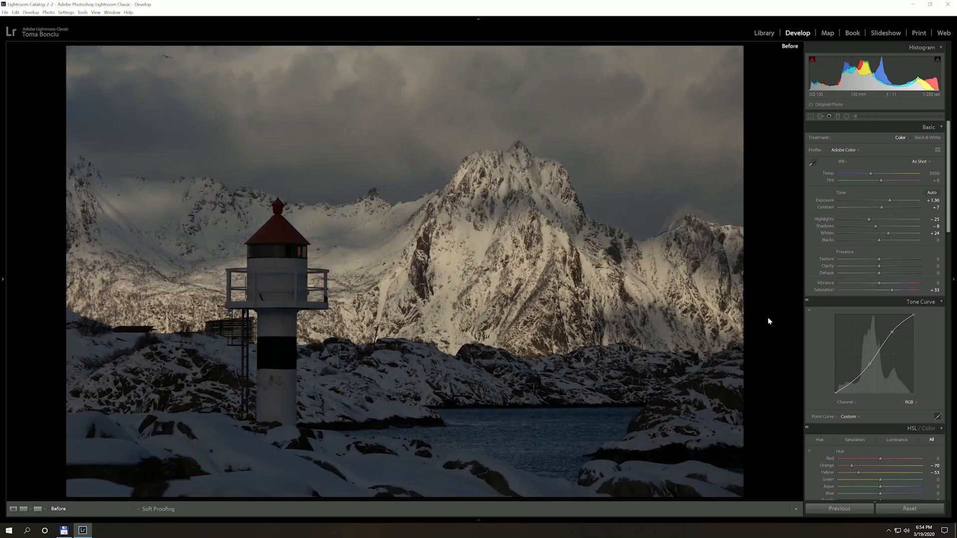
key("backslash")
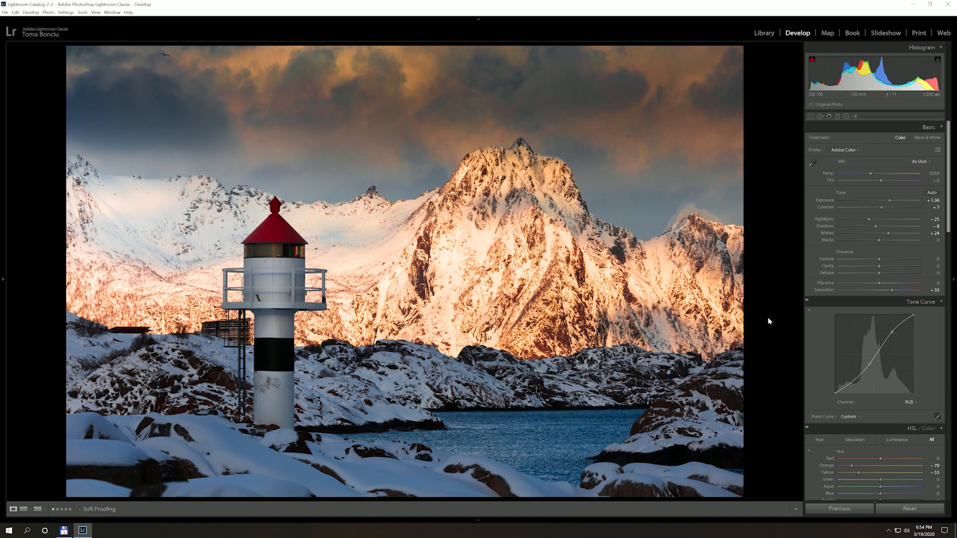
key("backslash")
key("backslash")
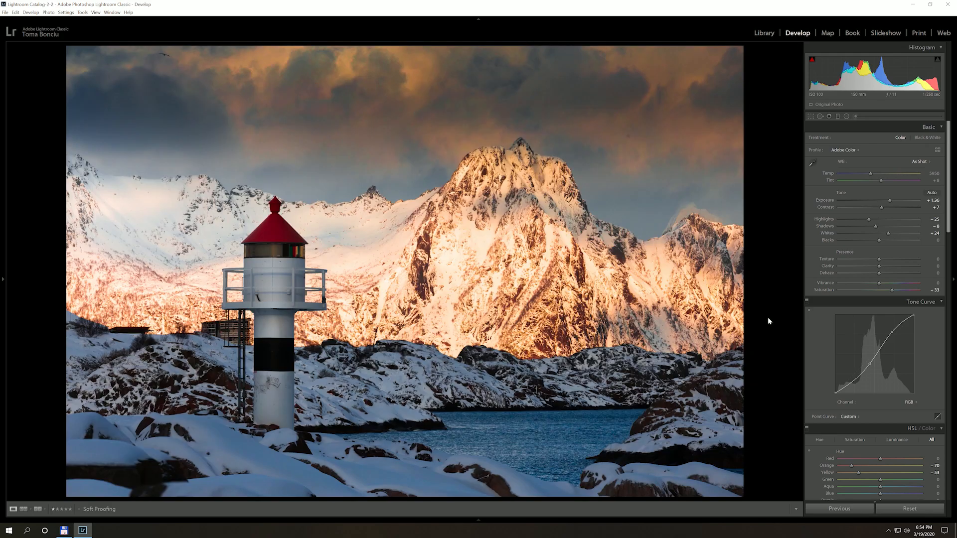